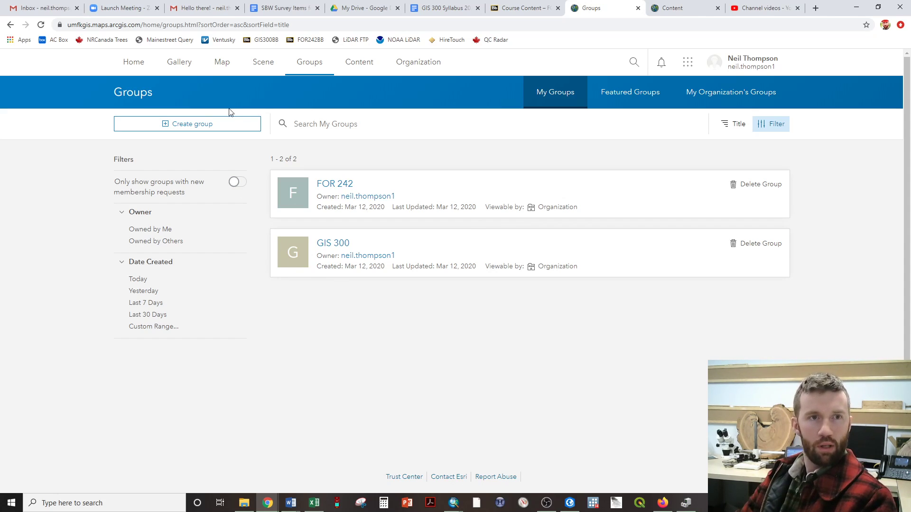
Open the map viewer and add the Fort_Kent_Wetlands and Fort Kent Salted Roads layers from My Content.
left_click(219, 69)
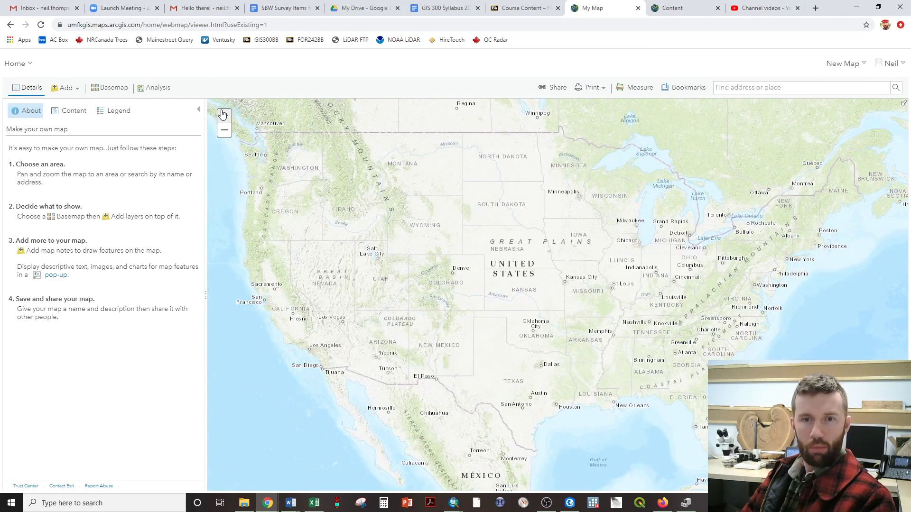
left_click(73, 89)
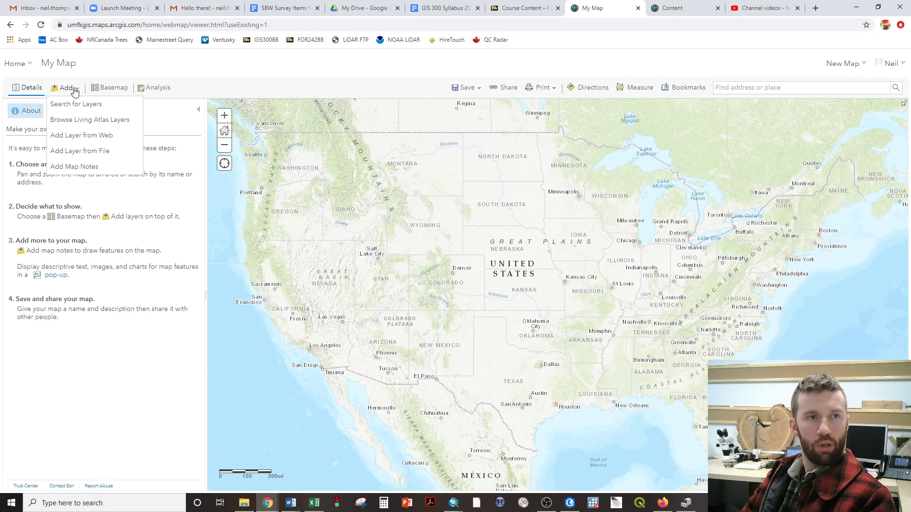
left_click(74, 105)
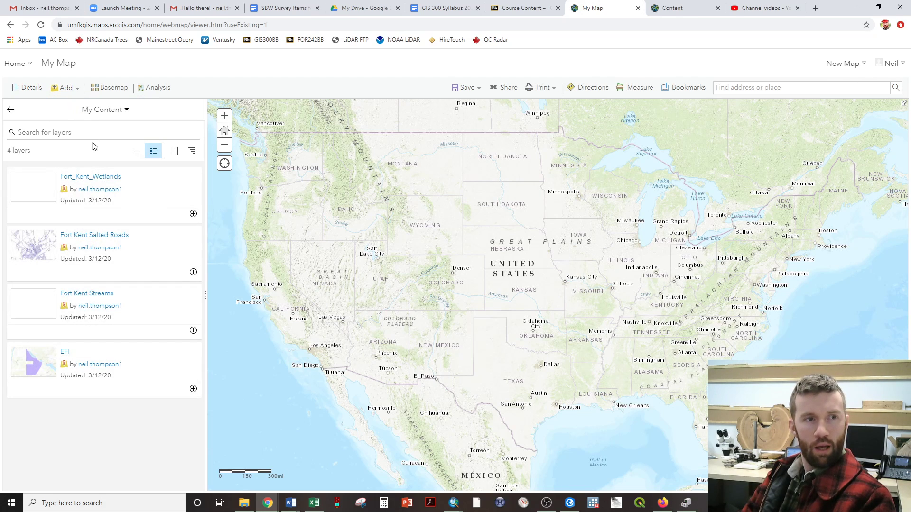
left_click(193, 214)
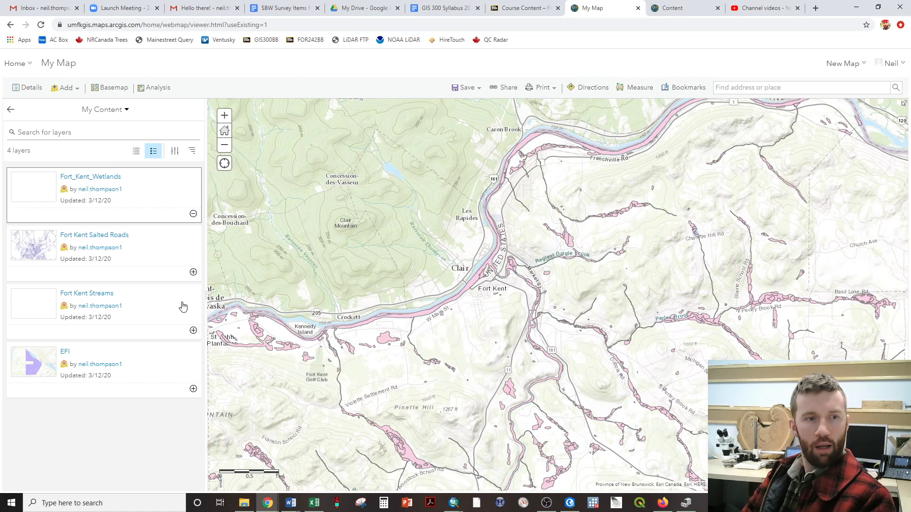
left_click(193, 274)
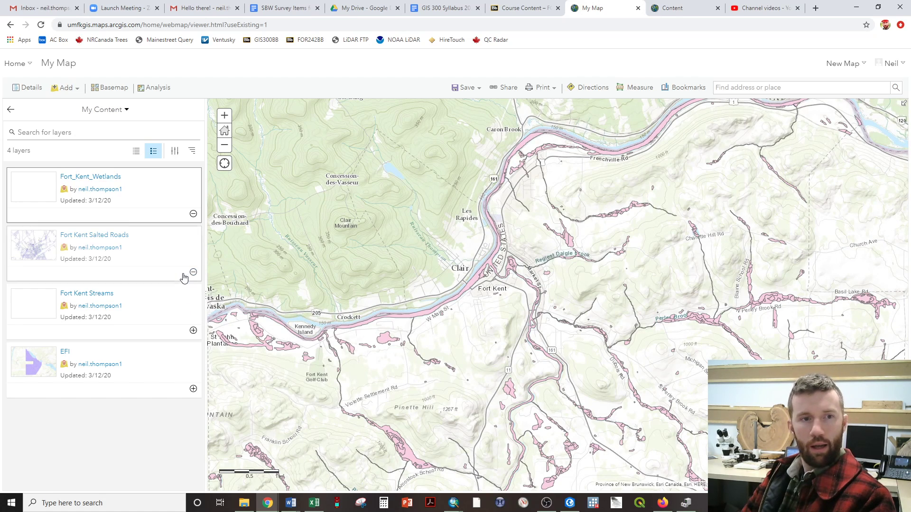
Set up a Create Buffers analysis on the Fort Kent Salted Roads layer with a buffer distance of 60 feet.
scroll(494, 277, "up", 3)
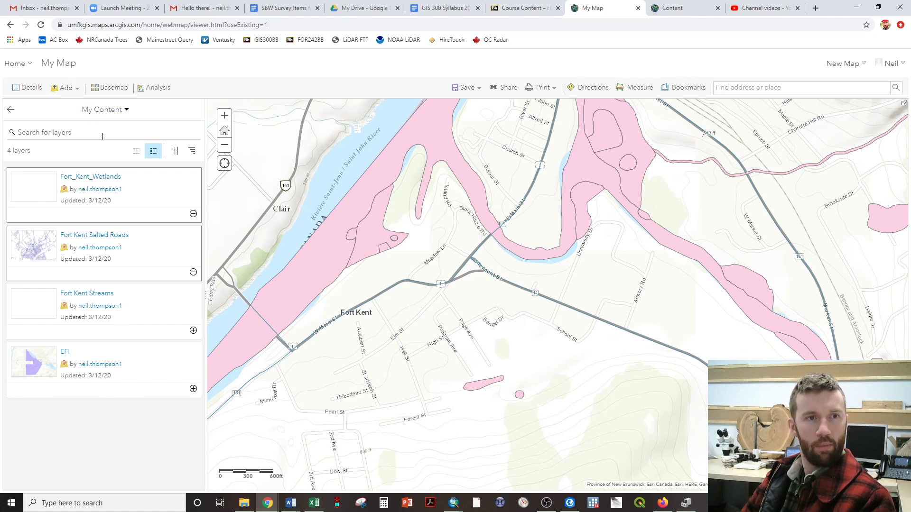
left_click(10, 114)
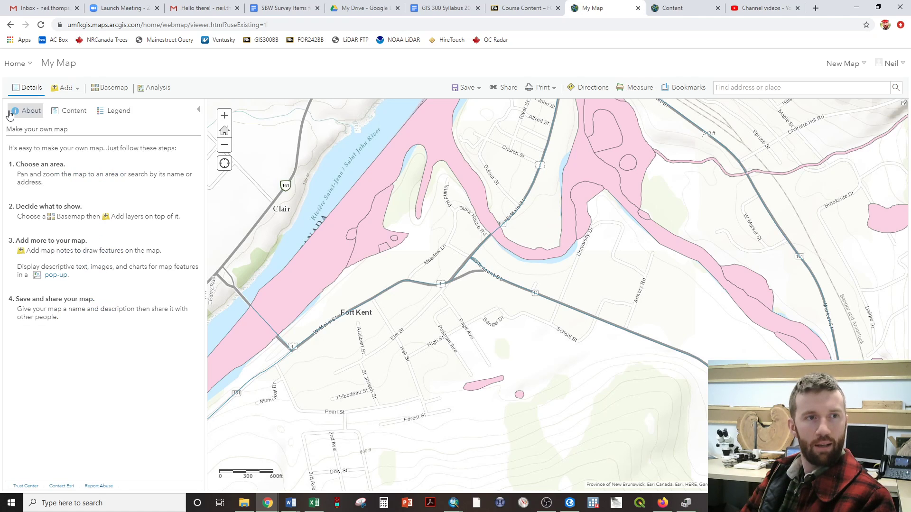
left_click(76, 114)
mouse_move(66, 167)
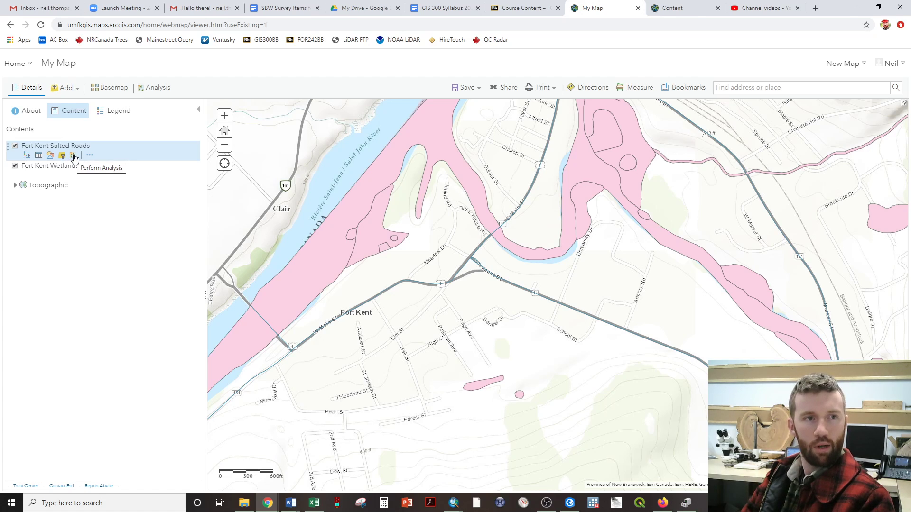
left_click(74, 156)
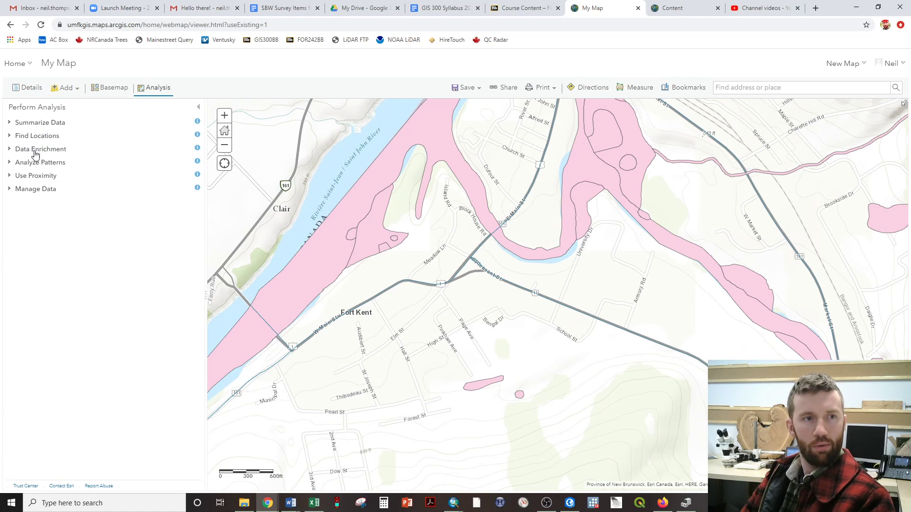
left_click(34, 176)
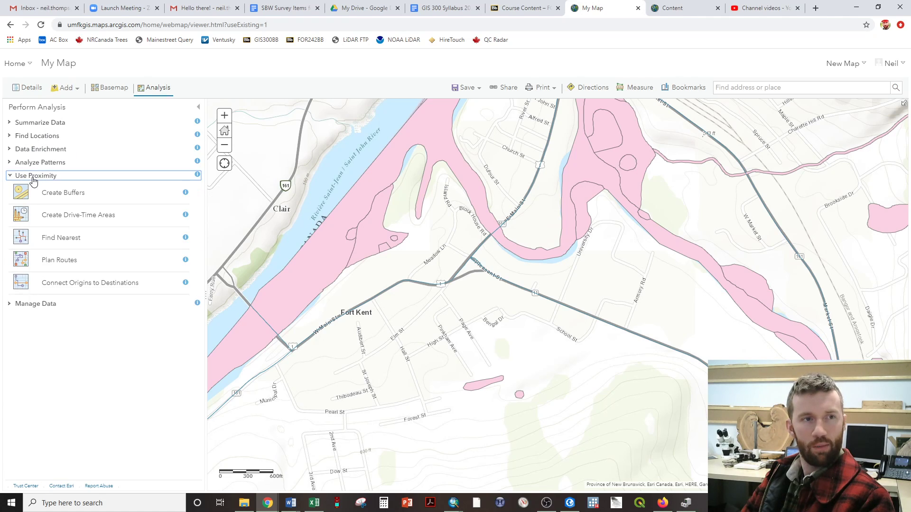
left_click(43, 192)
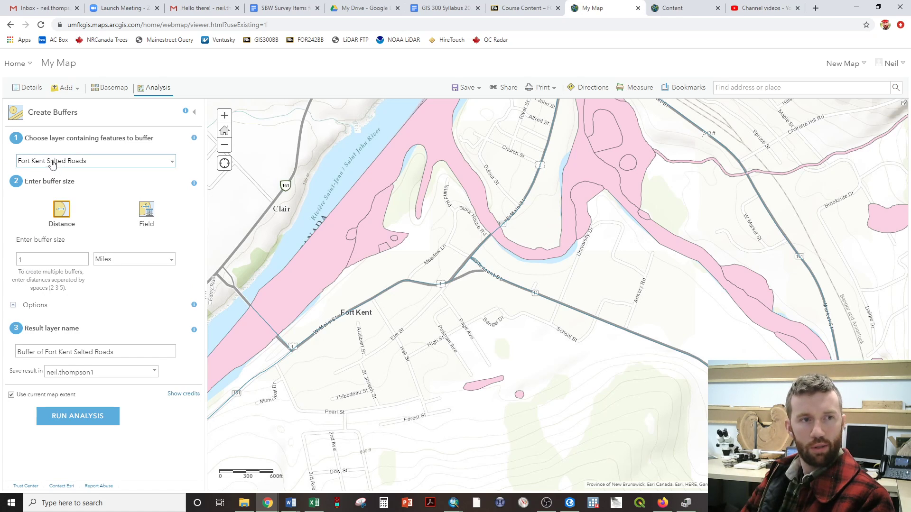
left_click(127, 260)
left_click(116, 289)
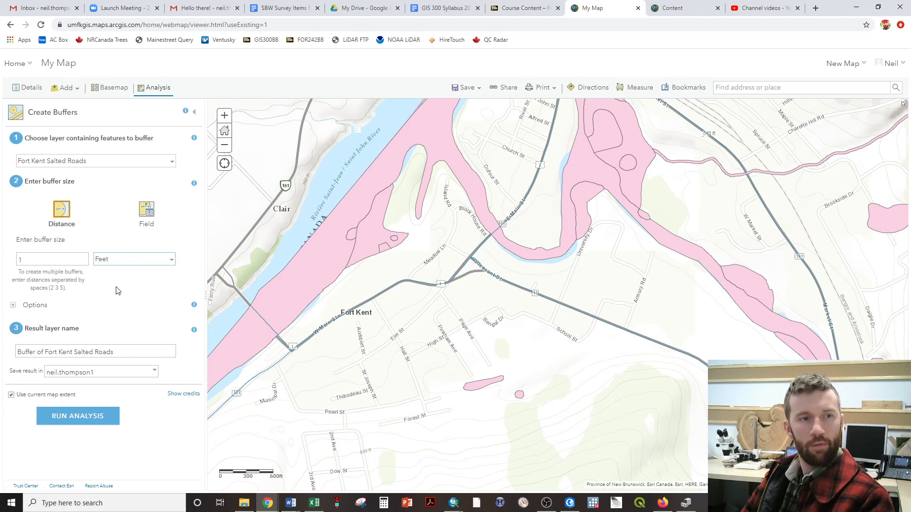
double_click(64, 259)
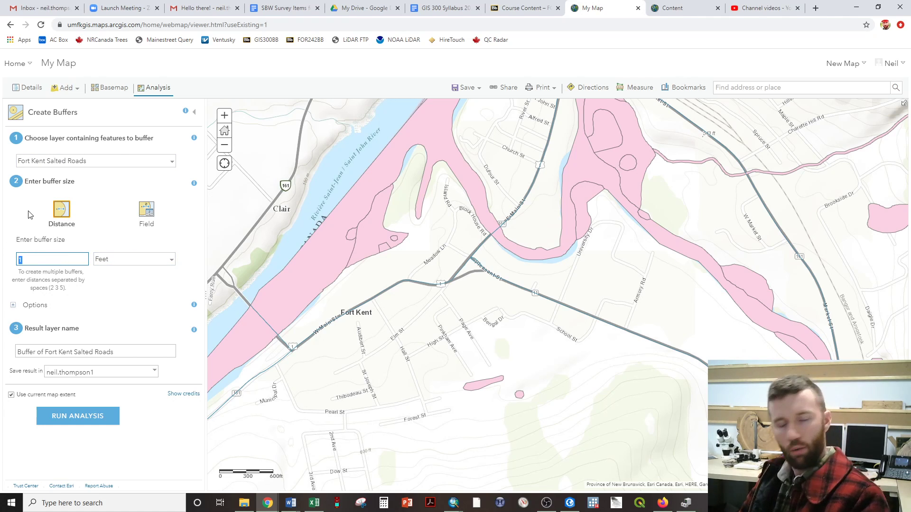
type("60")
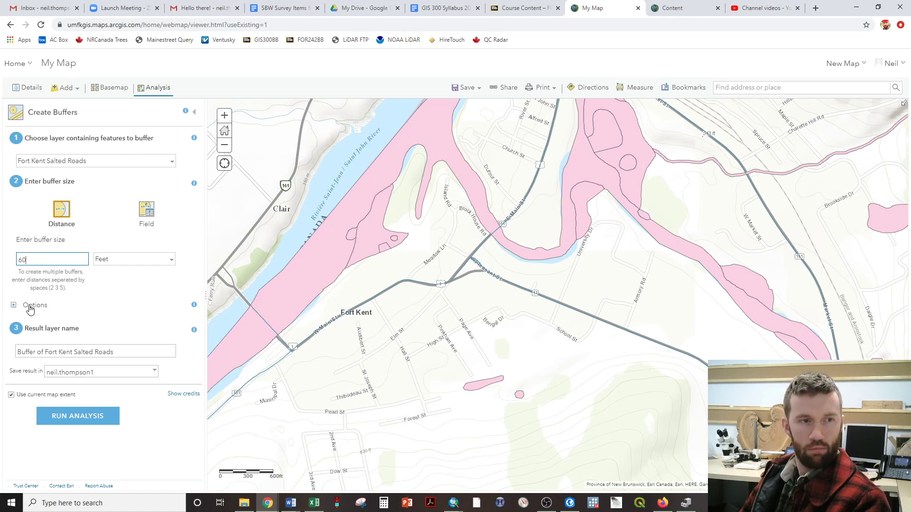
Set the road buffer type to Dissolve and turn off the use of the current map extent.
left_click(14, 306)
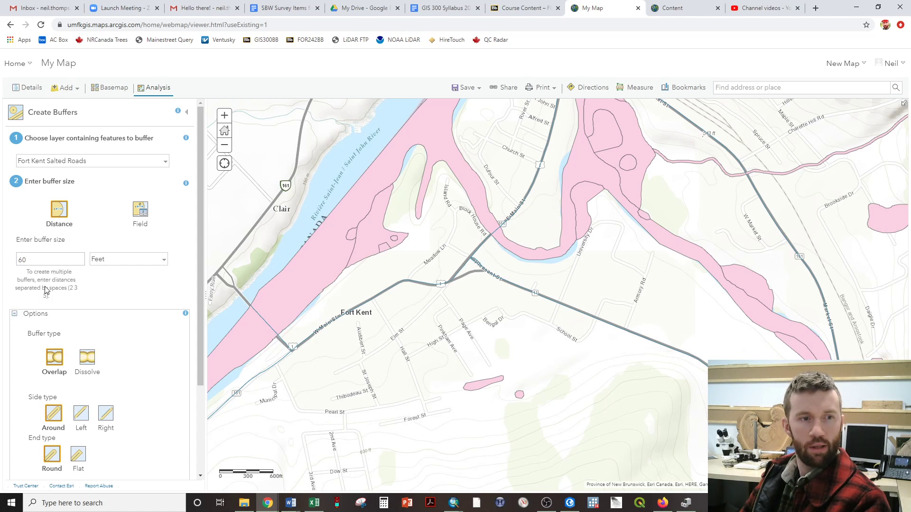
scroll(55, 290, "down", 1)
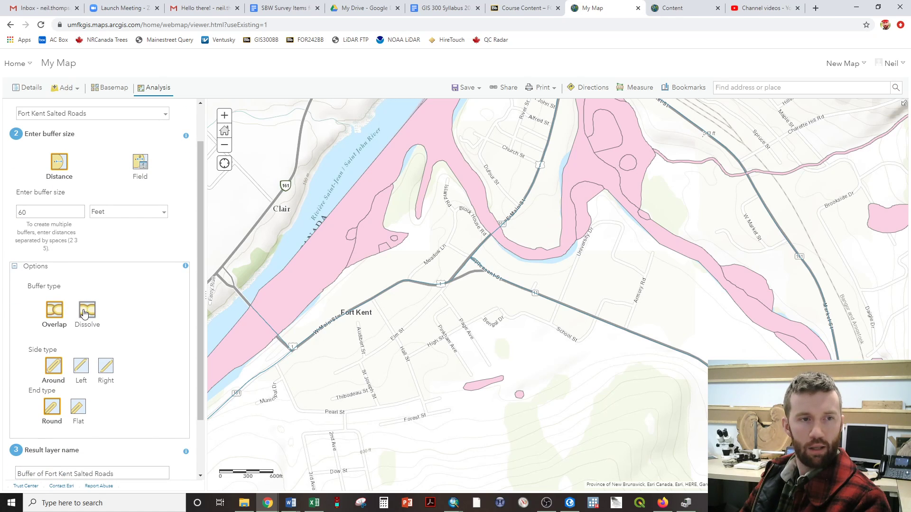
left_click(84, 313)
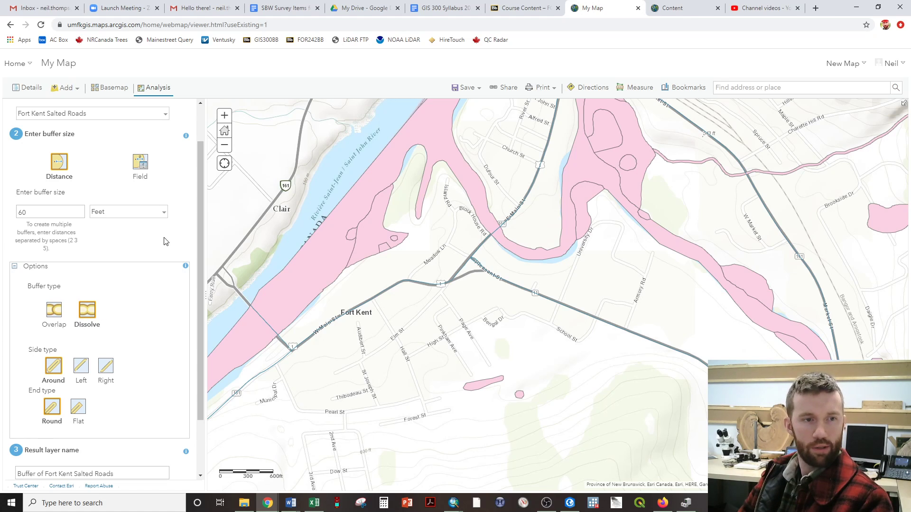
scroll(165, 242, "down", 2)
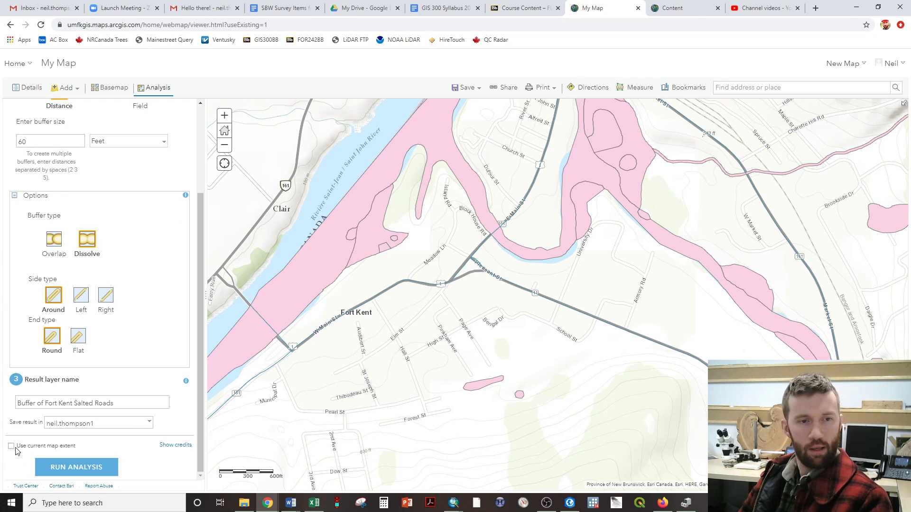
Check the credit usage report for the salted roads buffer, close it and run the analysis.
left_click(175, 446)
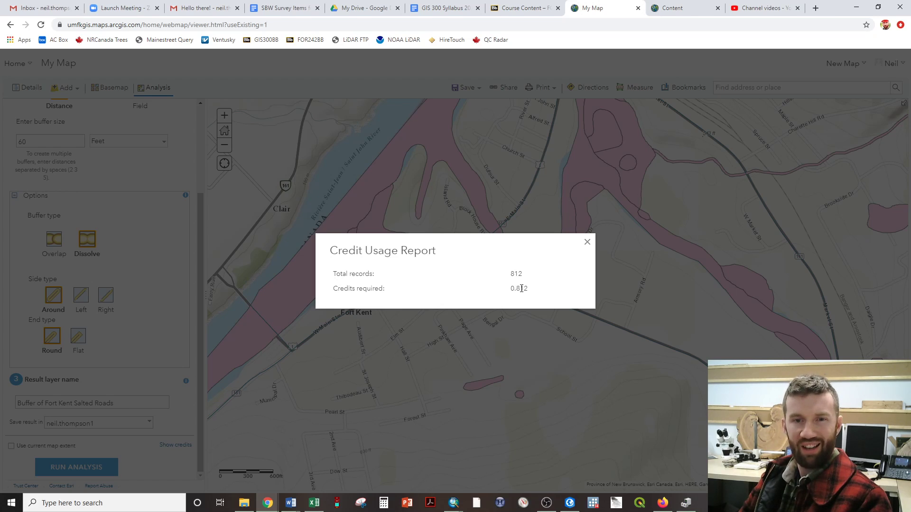
left_click(587, 243)
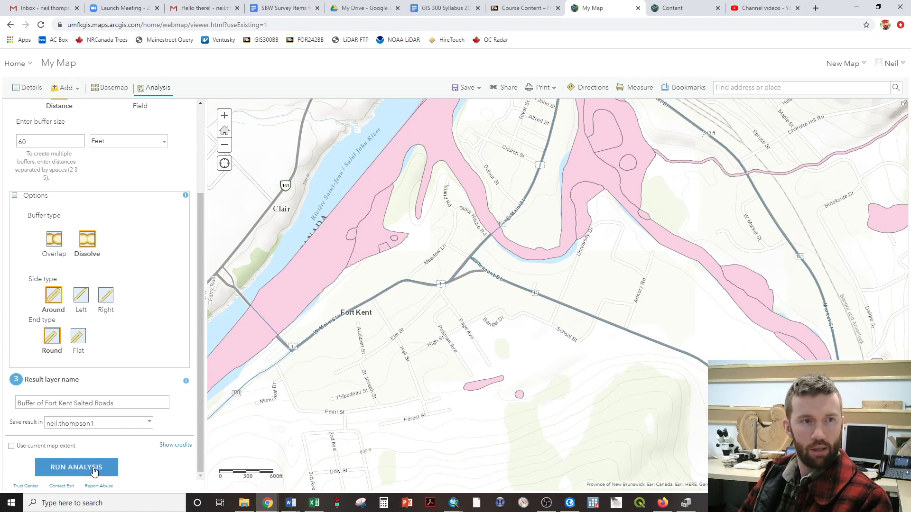
left_click_drag(201, 371, 207, 251)
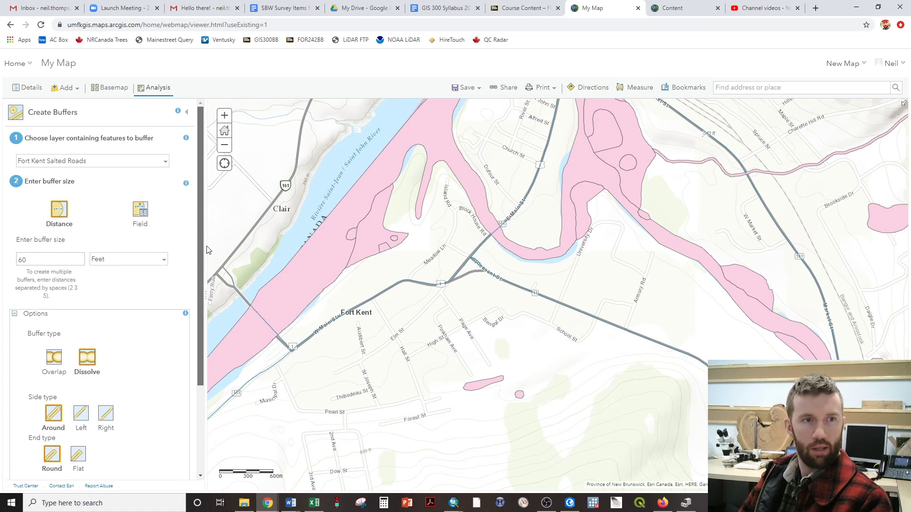
scroll(202, 267, "down", 3)
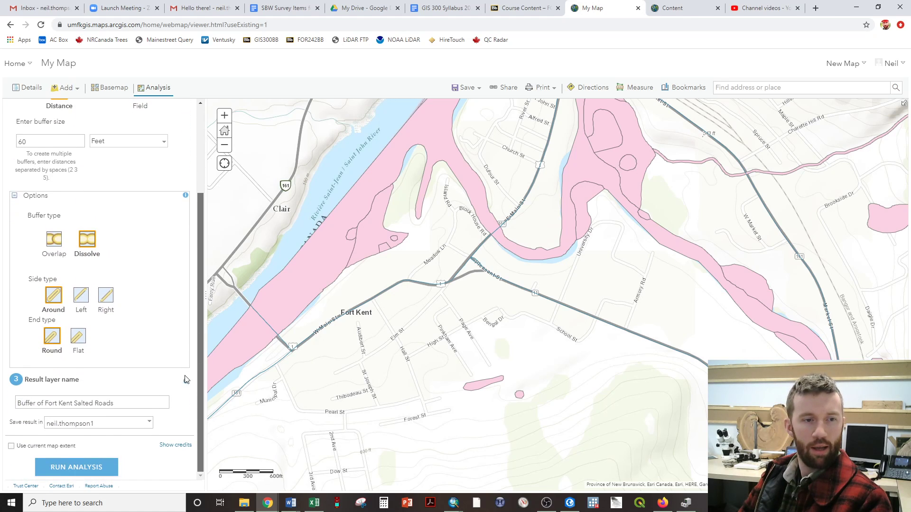
left_click(65, 468)
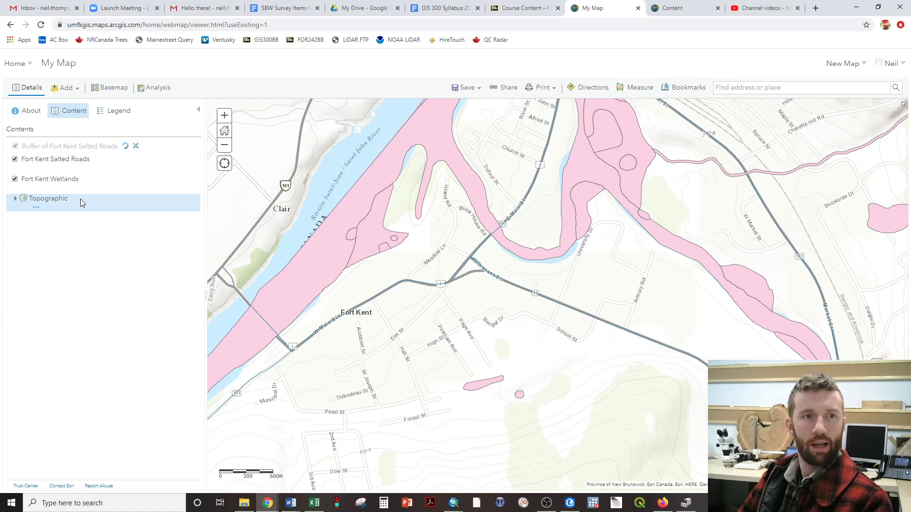
Set up a Create Buffers analysis on the Fort_Kent_Wetlands layer with a buffer distance of 75 feet.
mouse_move(75, 194)
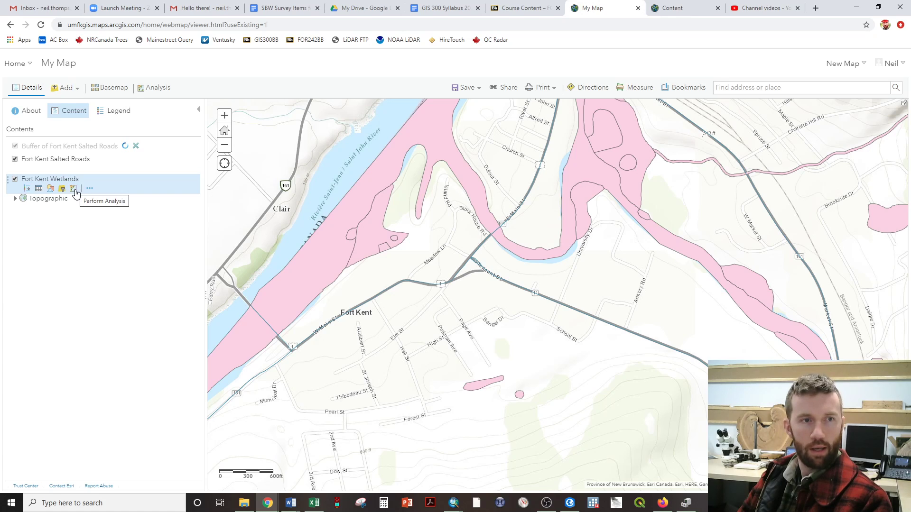
left_click(74, 189)
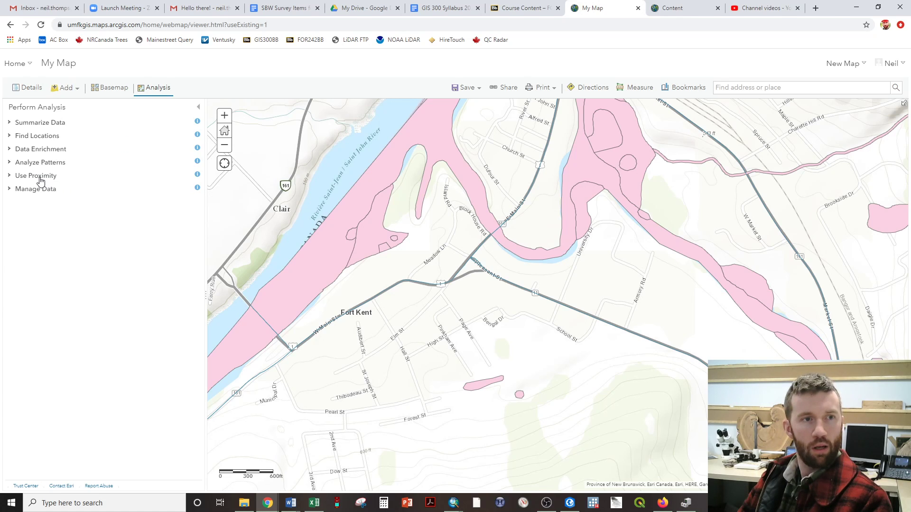
left_click(42, 176)
left_click(84, 192)
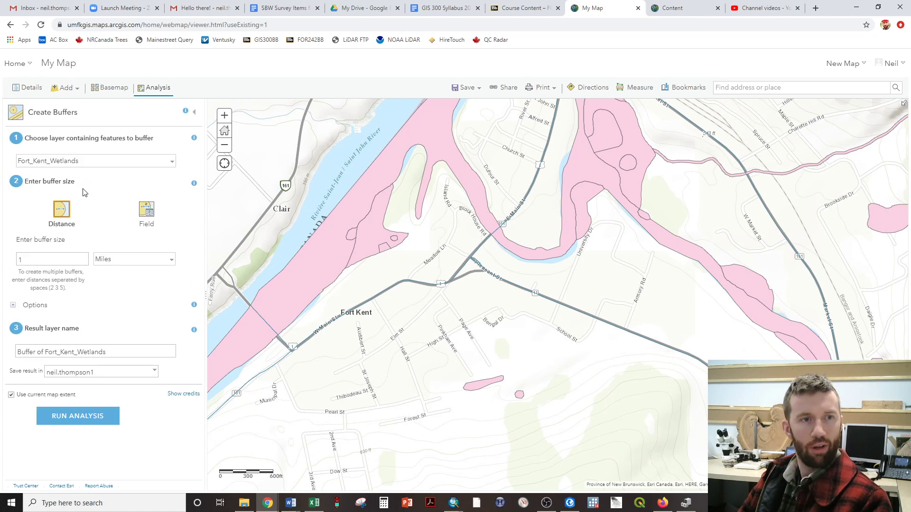
left_click(101, 259)
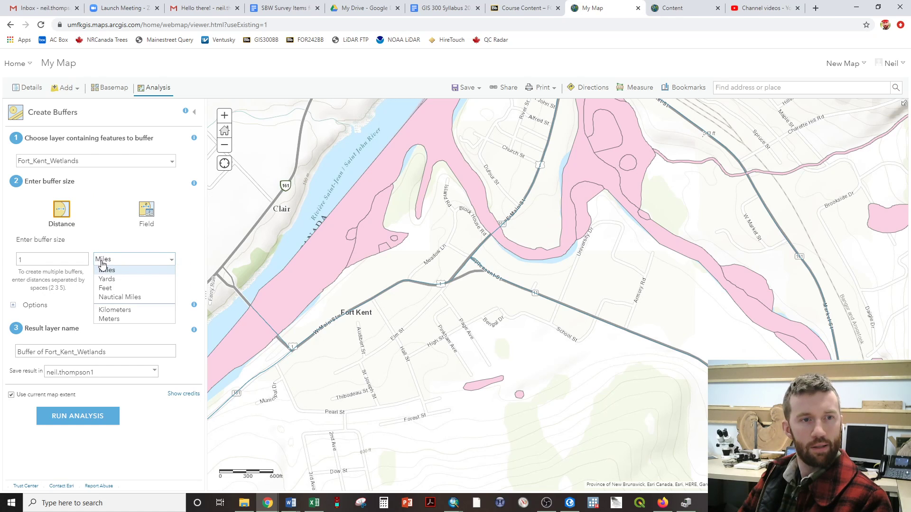
left_click(101, 289)
double_click(48, 257)
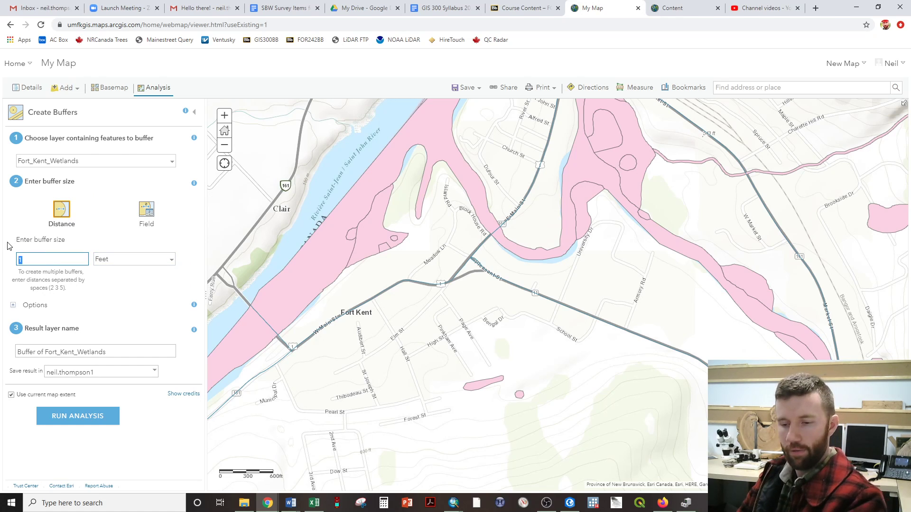
type("75")
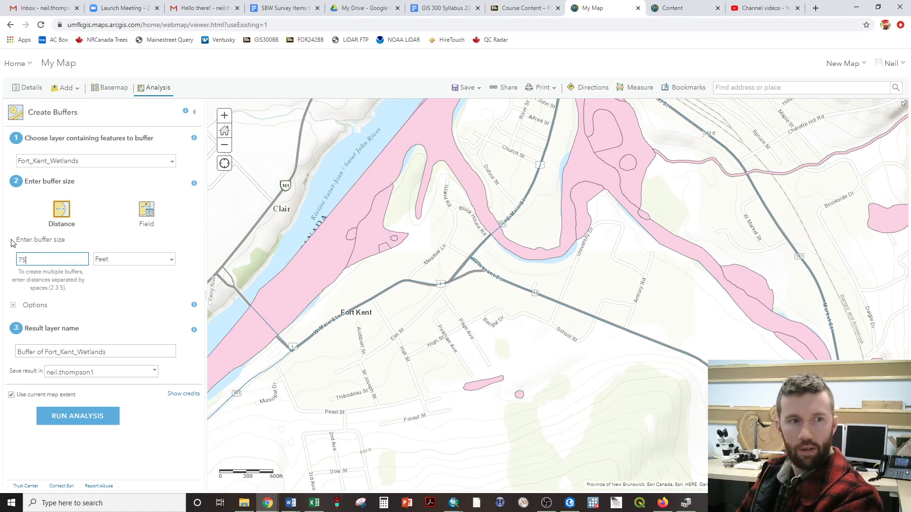
Set the wetlands buffer to Dissolve, turn off the use of the current map extent and run the analysis.
left_click(13, 305)
left_click(87, 358)
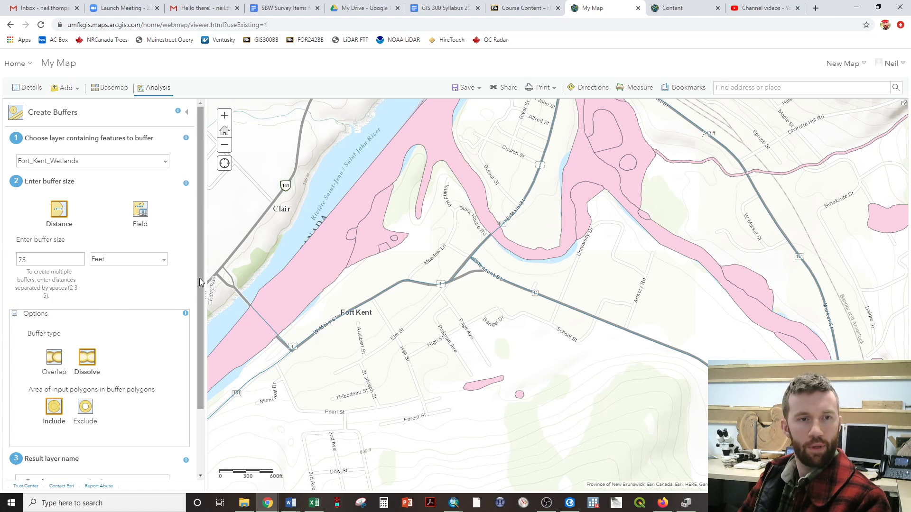
left_click_drag(200, 282, 176, 366)
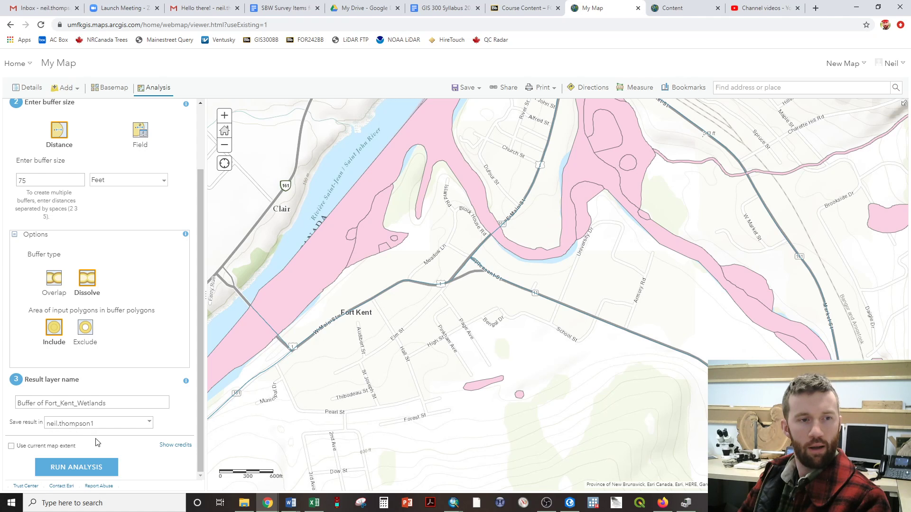
left_click(92, 468)
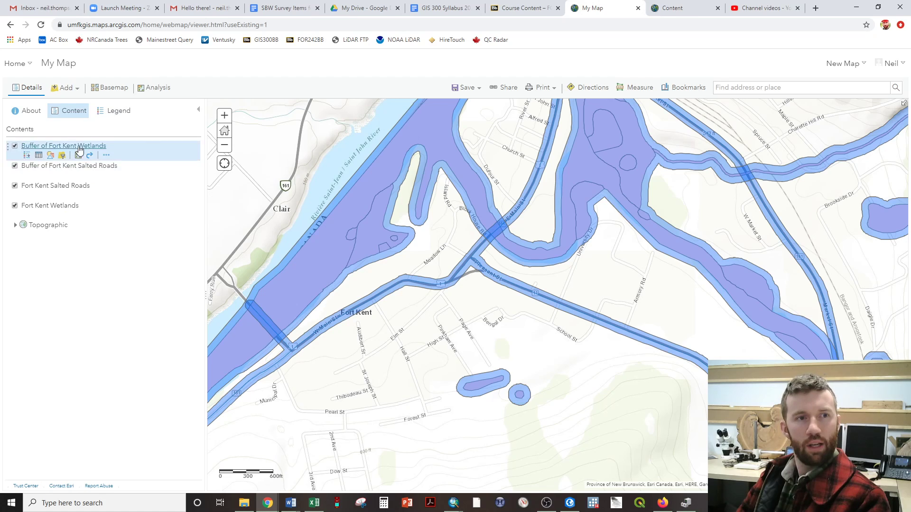
Run an Overlay Layers analysis that intersects Buffer_of_Fort_Kent_Wetlands with Buffer_of_Fort_Kent_Salted_Roads, with the use of the current map extent turned off.
left_click(149, 91)
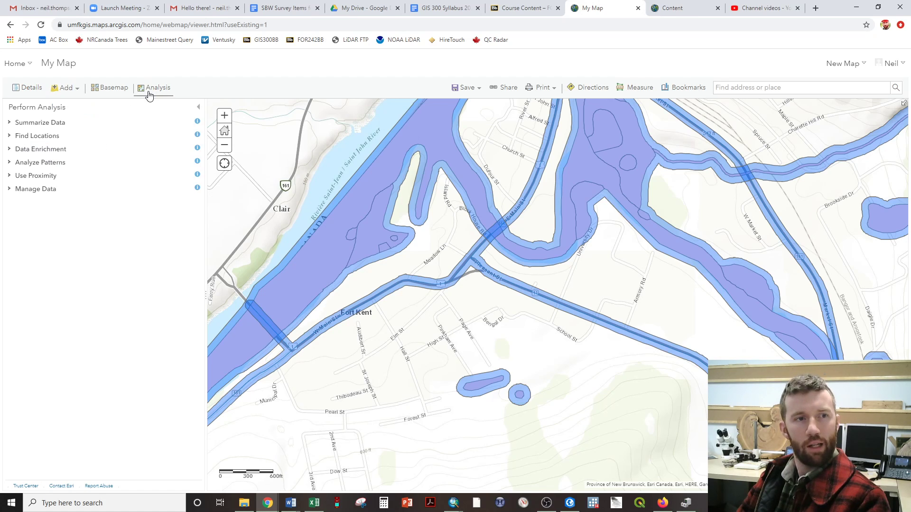
left_click(34, 190)
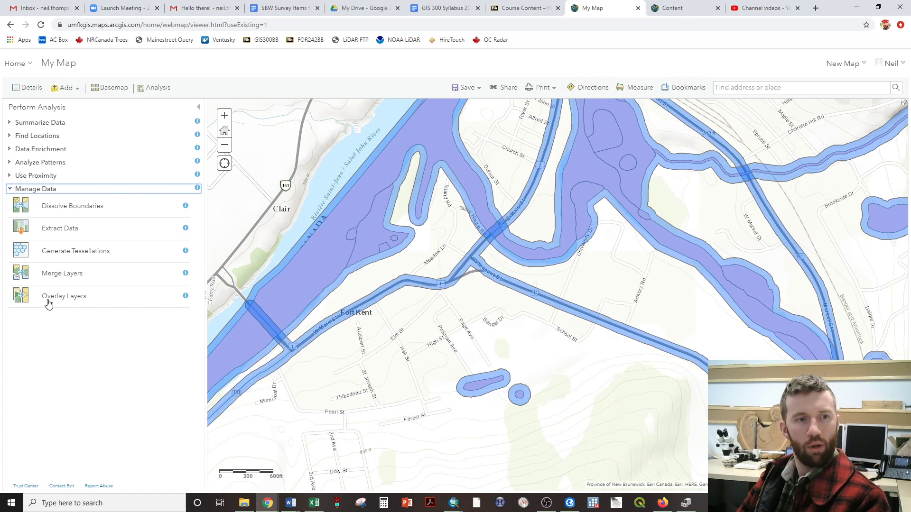
left_click(53, 299)
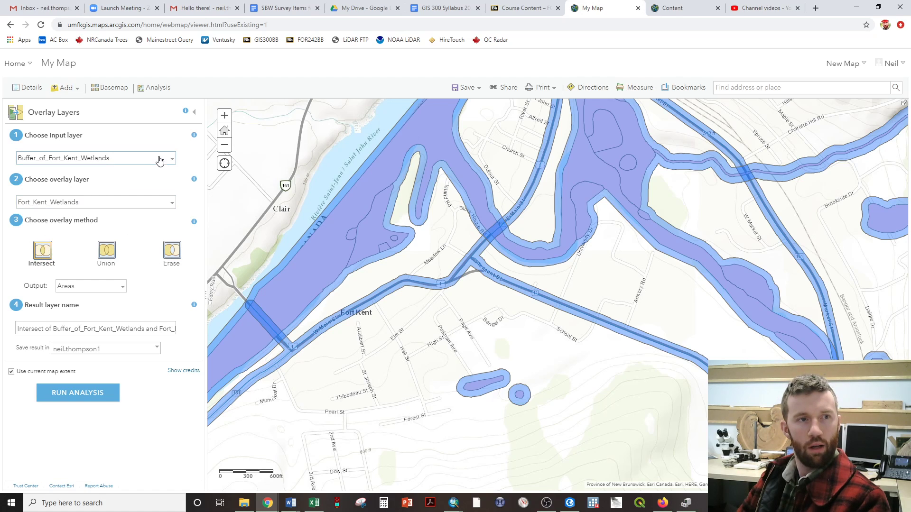
left_click(170, 204)
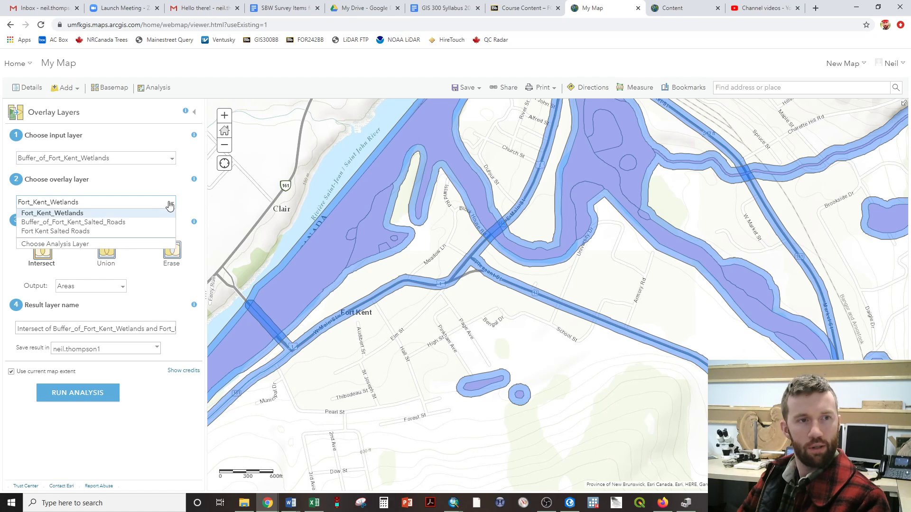
left_click(128, 224)
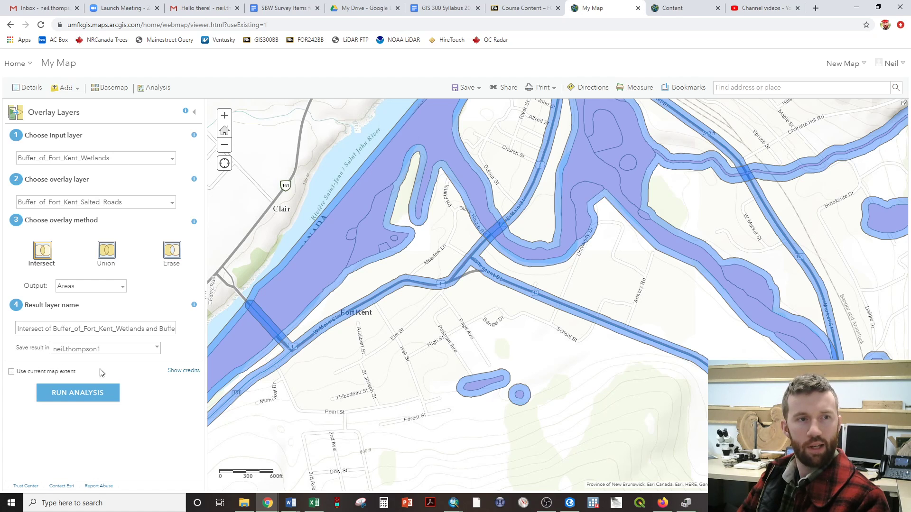
left_click(94, 396)
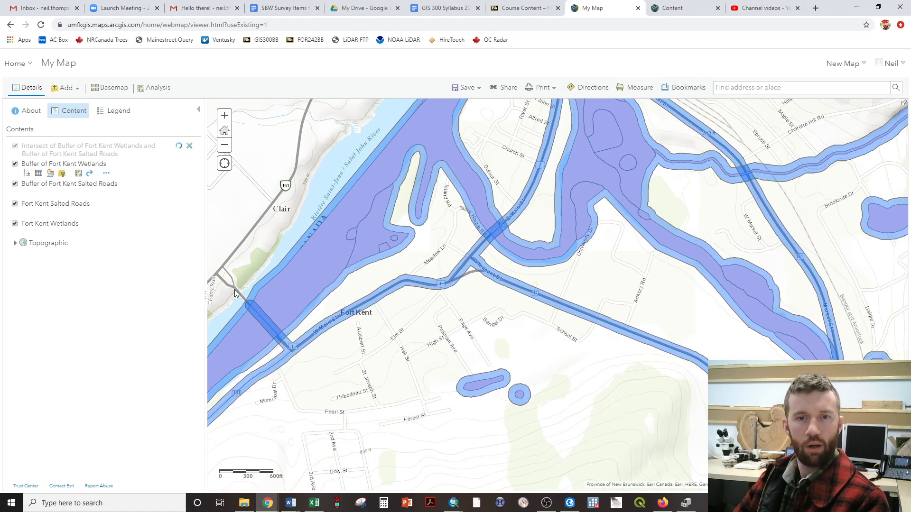
Hide both buffer layers and the original Fort Kent Salted Roads and Fort Kent Wetlands layers so only the intersect layer is shown over the basemap.
left_click(15, 163)
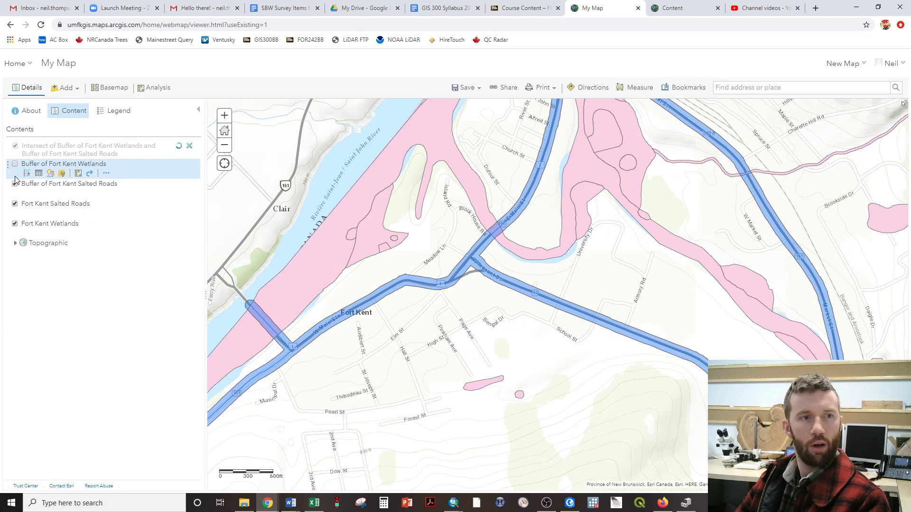
left_click(15, 184)
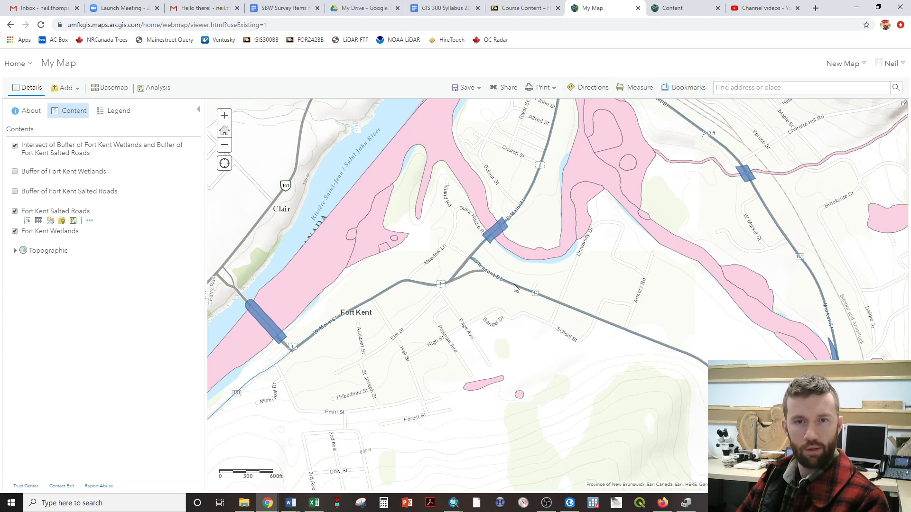
mouse_move(34, 167)
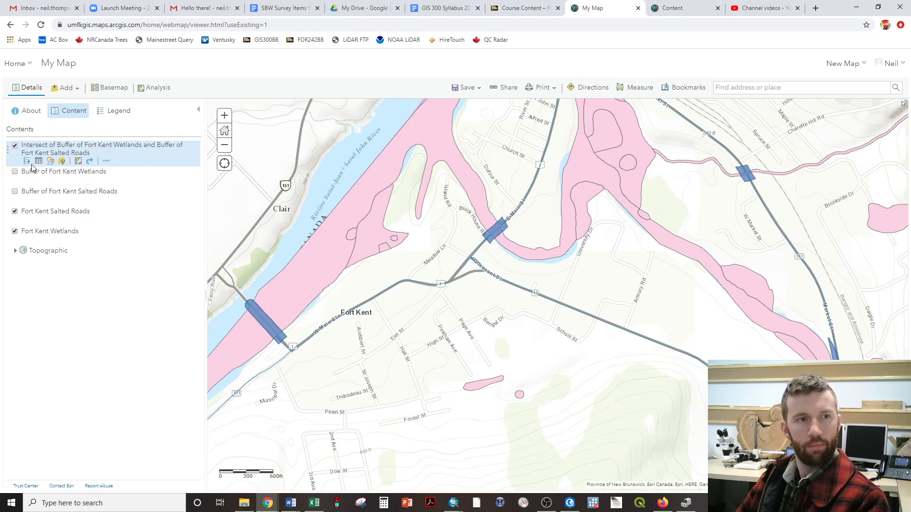
left_click(15, 211)
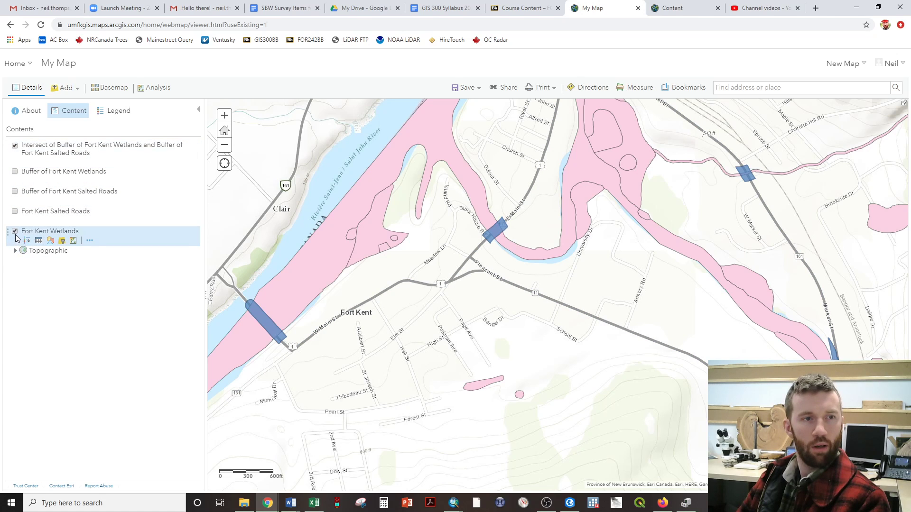
left_click(14, 232)
scroll(769, 234, "down", 1)
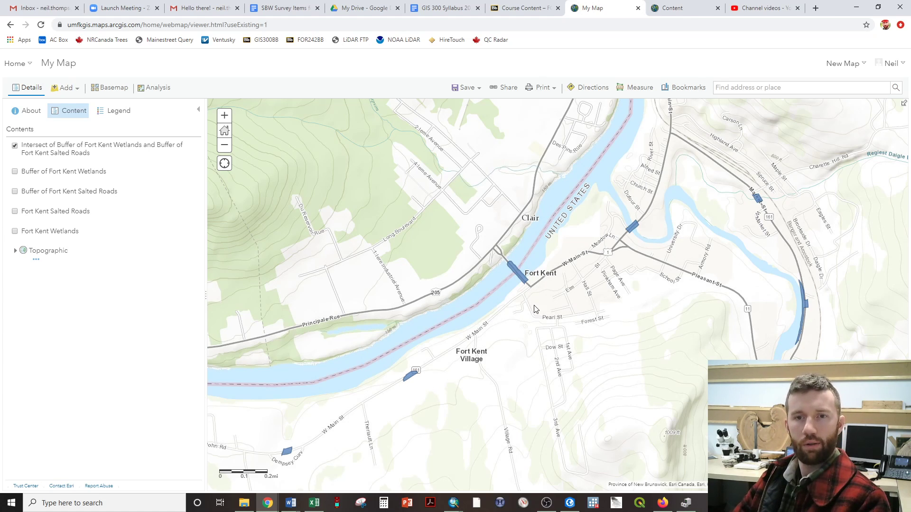
left_click_drag(609, 297, 451, 335)
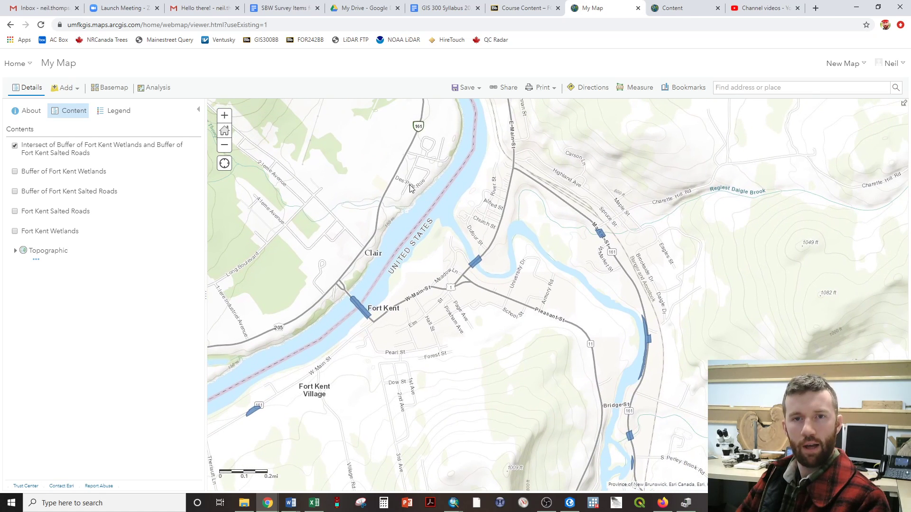